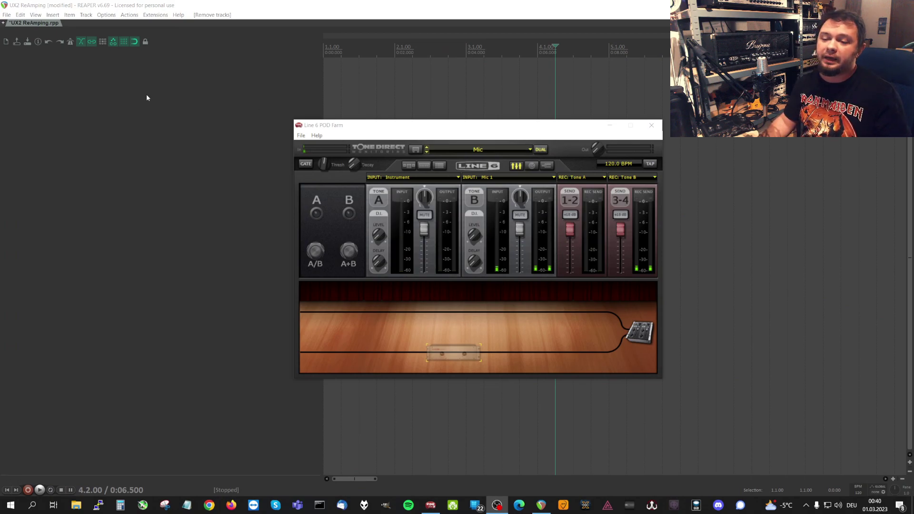
Step: Minimize the Line 6 POD Farm window and insert a new track in the empty REAPER project
drag(379, 128, 327, 107)
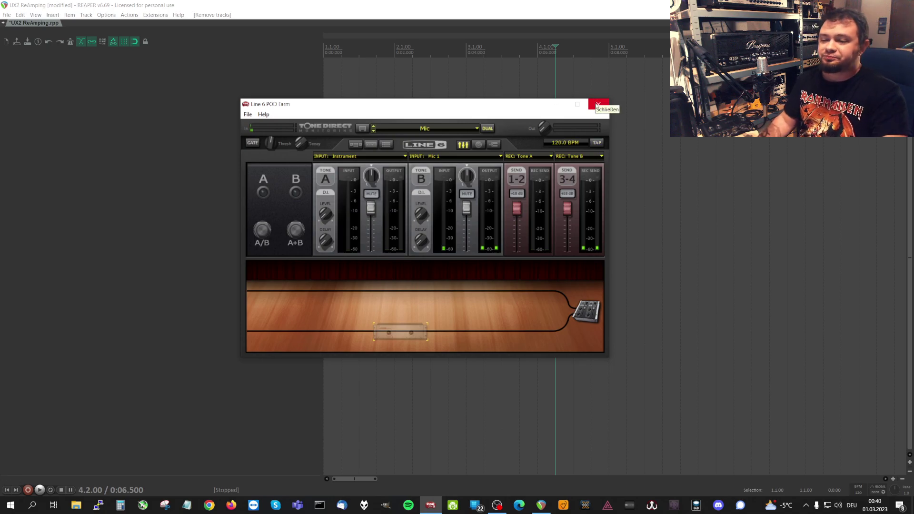
click(554, 109)
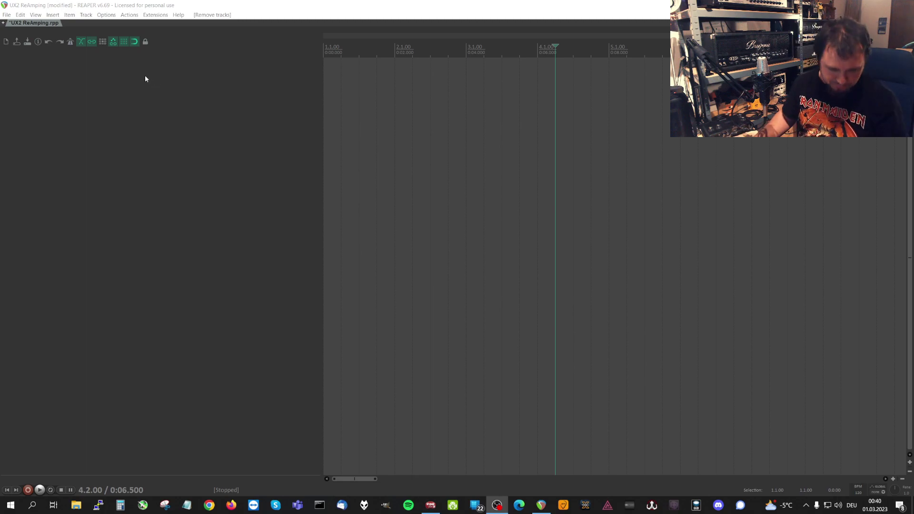
right_click(55, 79)
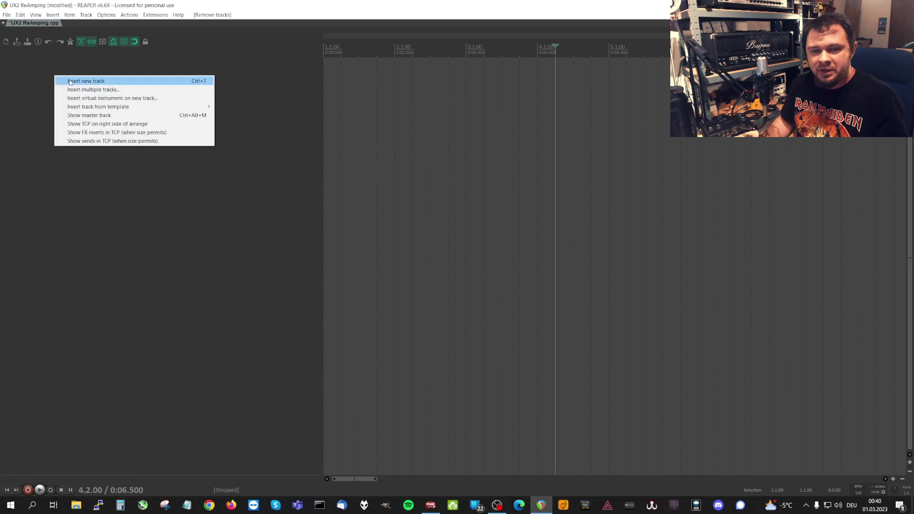
click(70, 81)
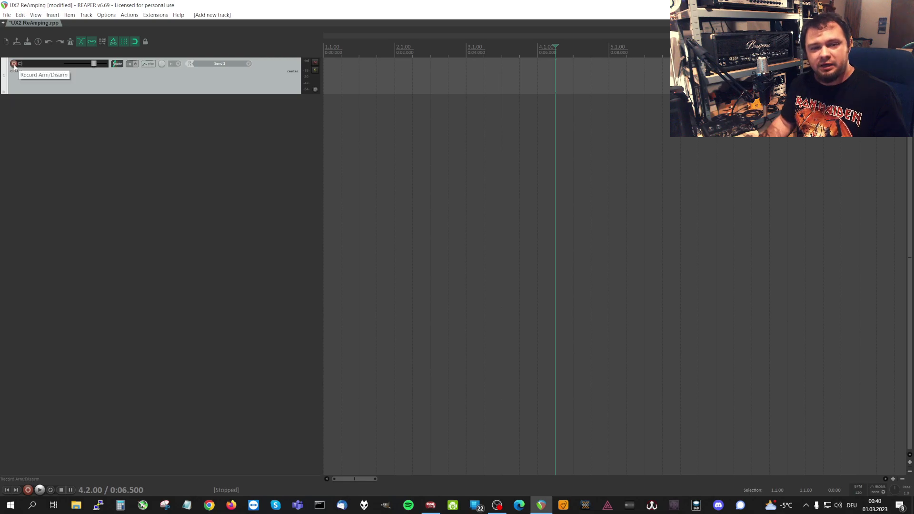
Step: Arm the new track for recording and name it "Guitar Input"
click(14, 63)
double_click(39, 64)
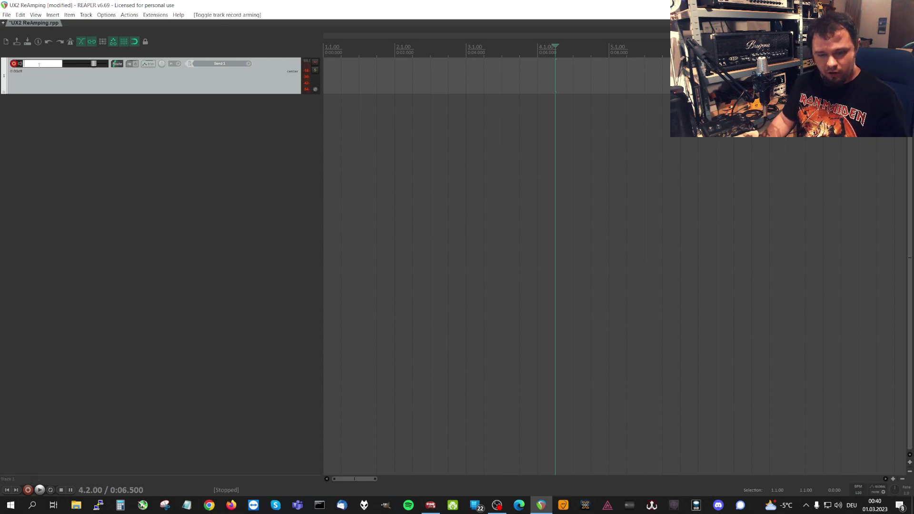
text(In)
key(BackSpace)
key(BackSpace)
text(G)
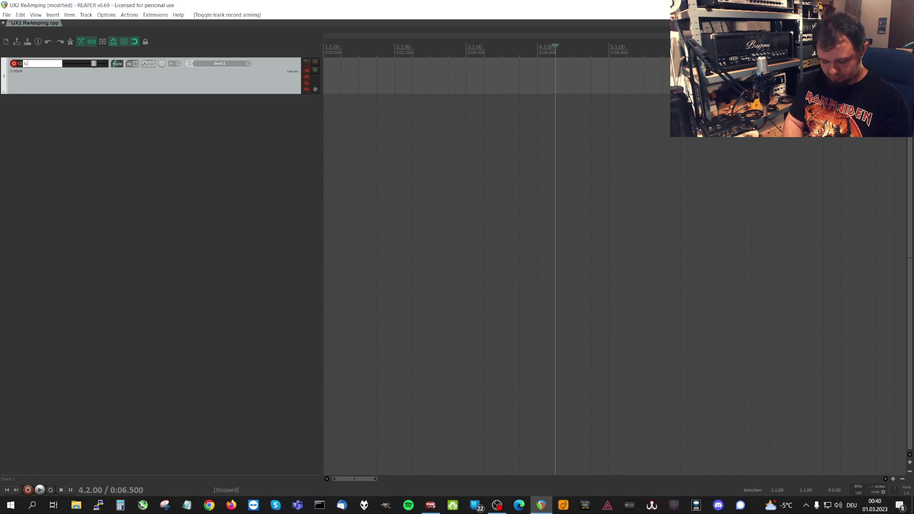
text(uitar Input)
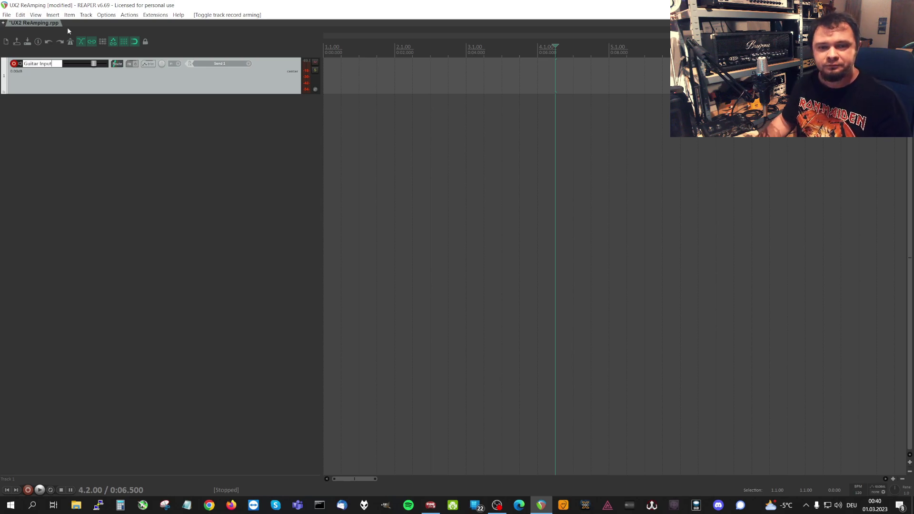
key(Return)
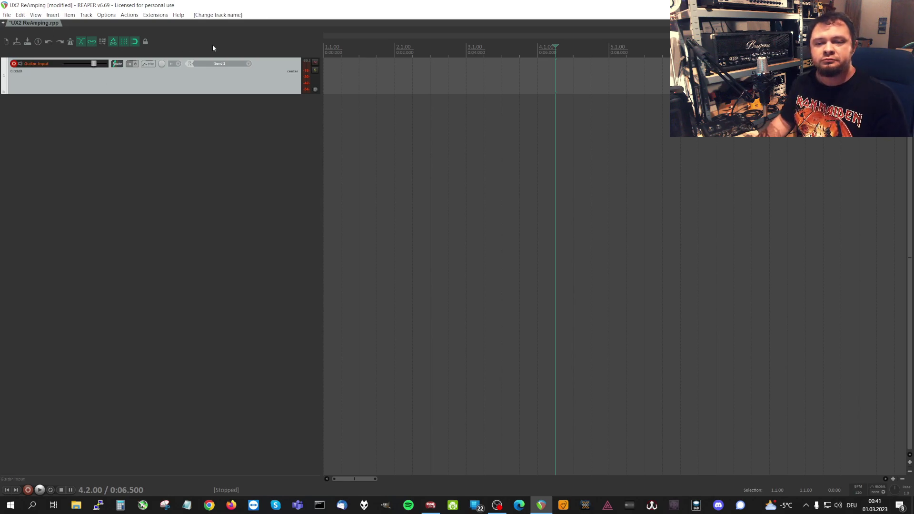
Step: Set the Guitar Input track's input to mono Send 1 and pan the track 100% right
click(230, 64)
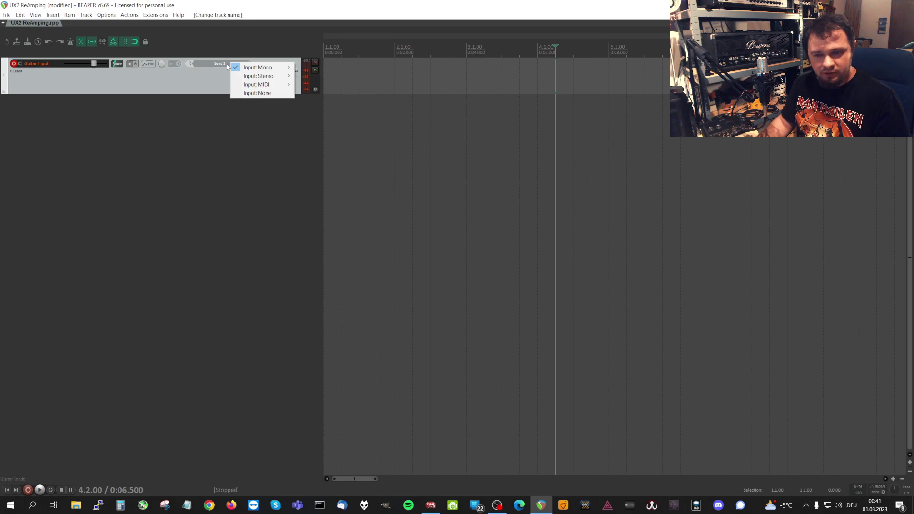
click(226, 64)
mouse_move(246, 69)
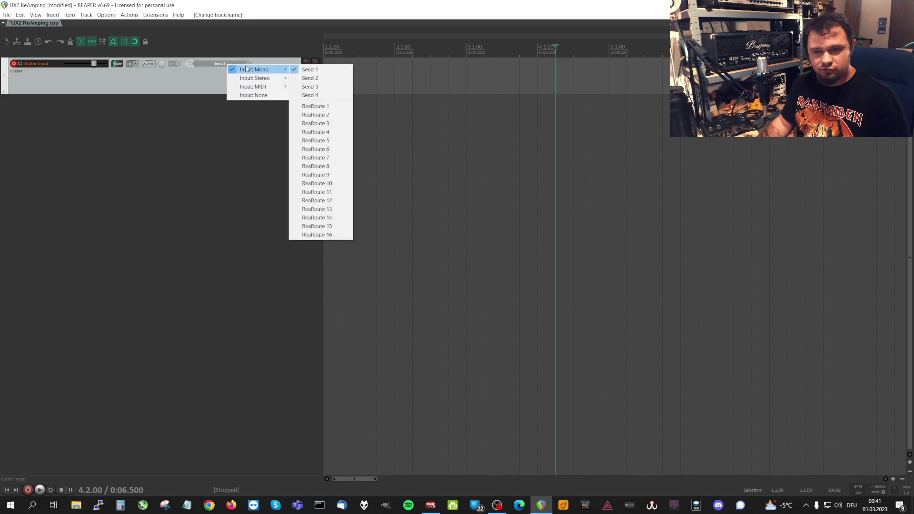
click(312, 69)
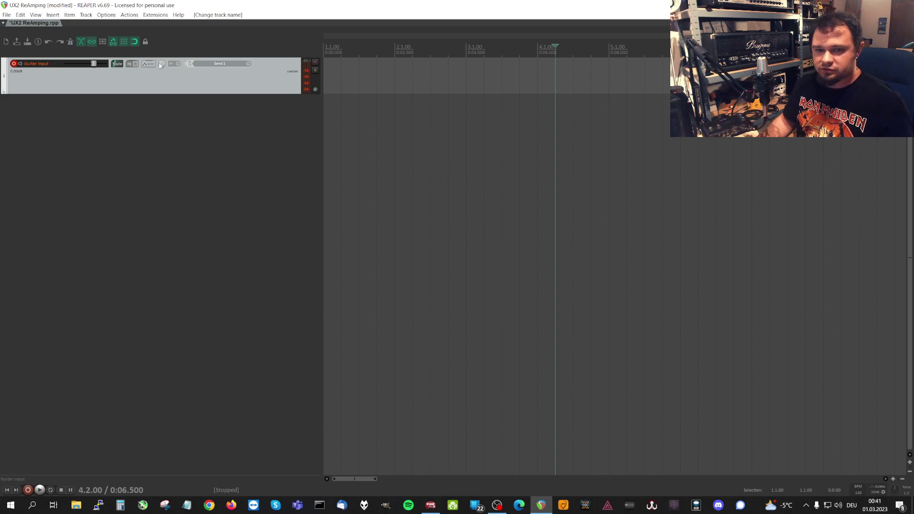
drag(164, 65, 164, 43)
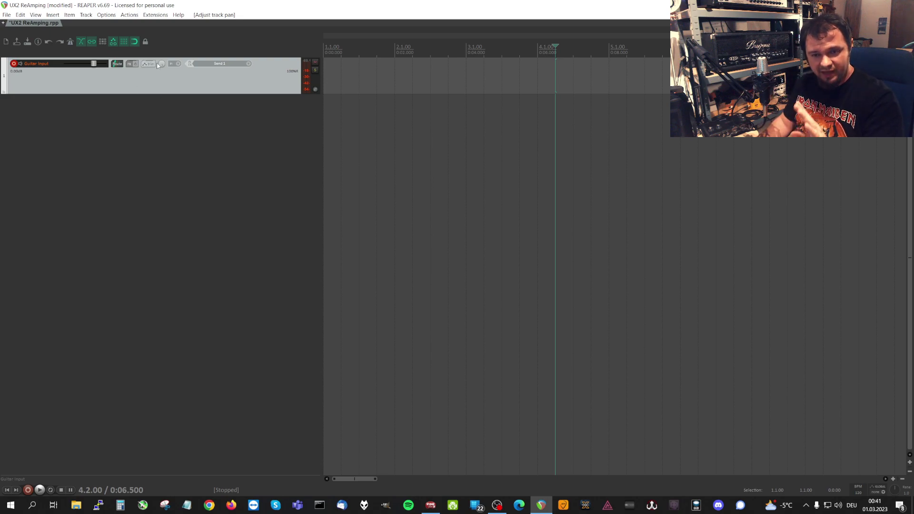
mouse_move(164, 65)
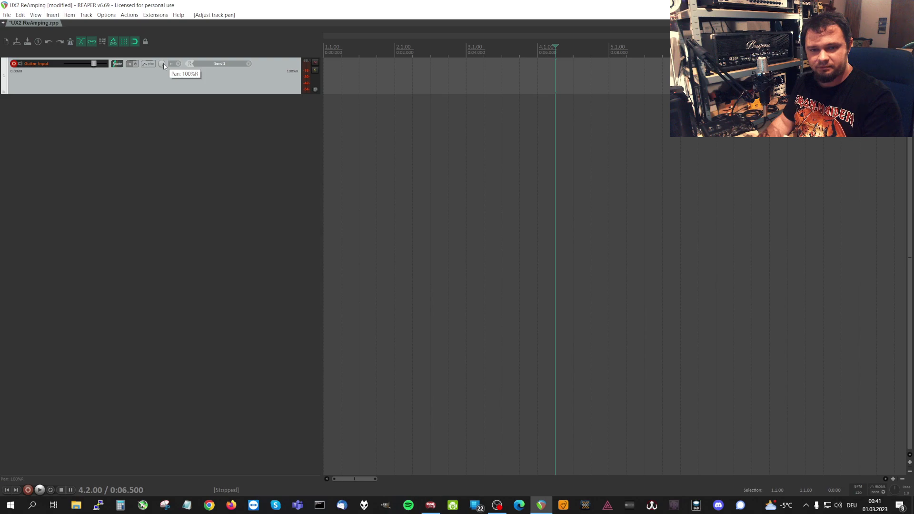
Step: Insert a second track with its input set to mono Send 3, and check the send assignments in POD Farm
right_click(153, 117)
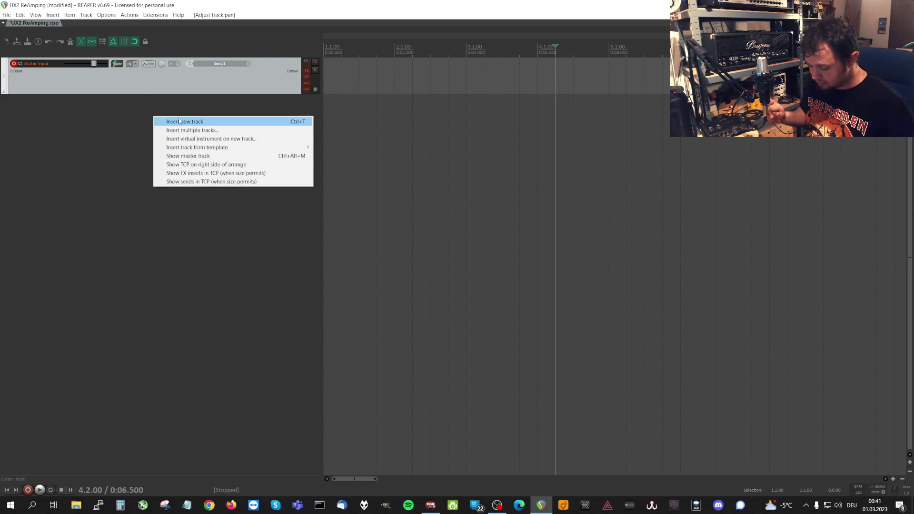
click(205, 122)
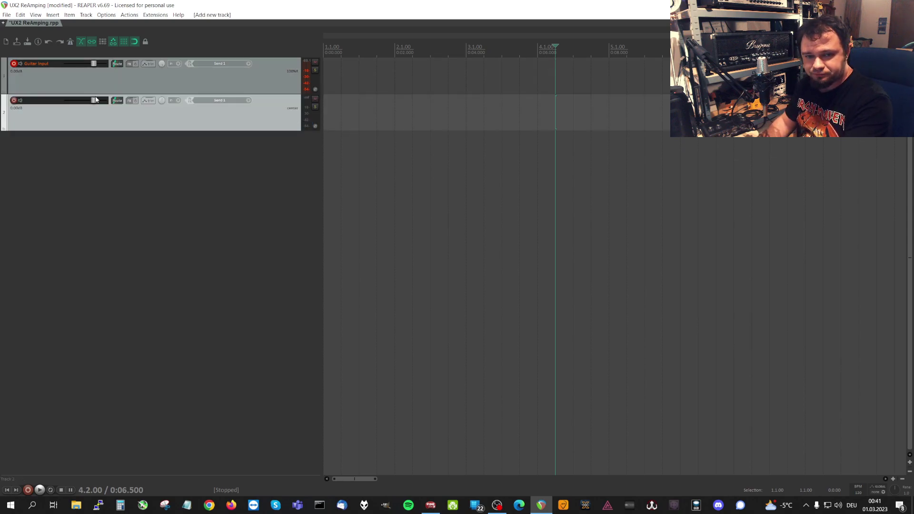
click(222, 102)
mouse_move(248, 105)
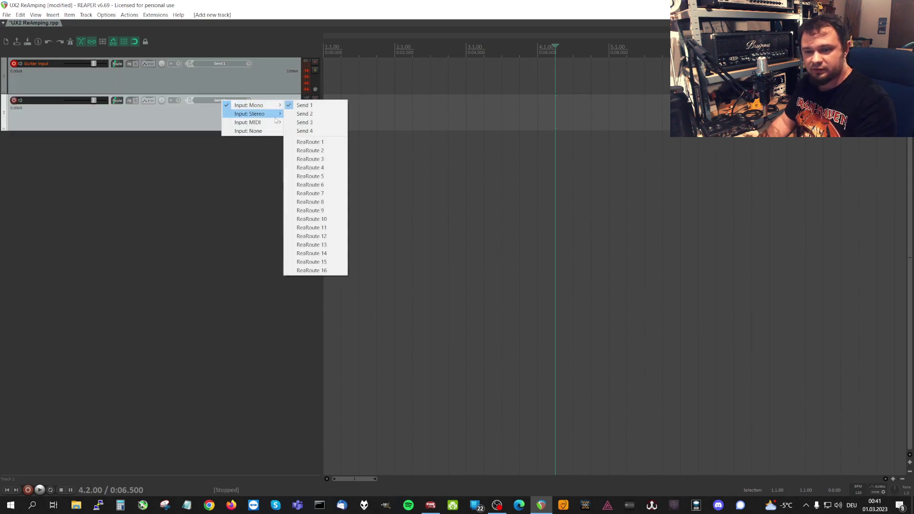
click(301, 122)
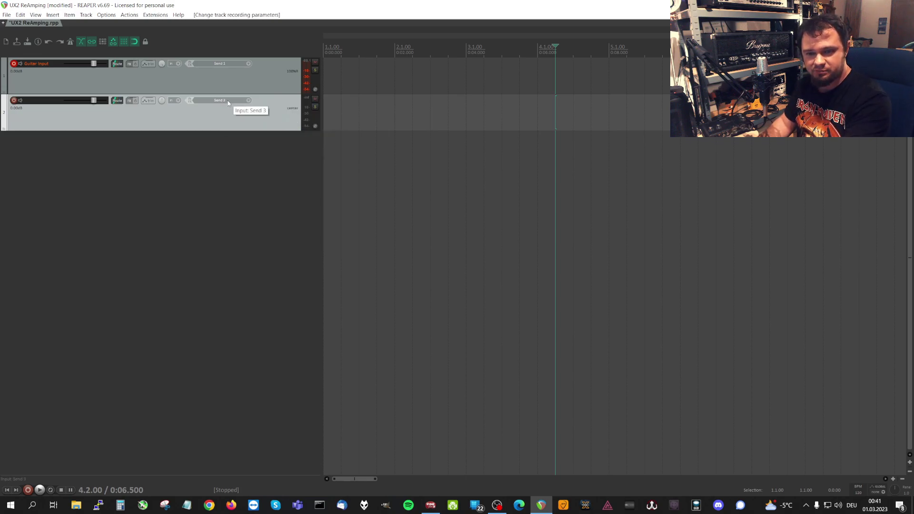
click(430, 505)
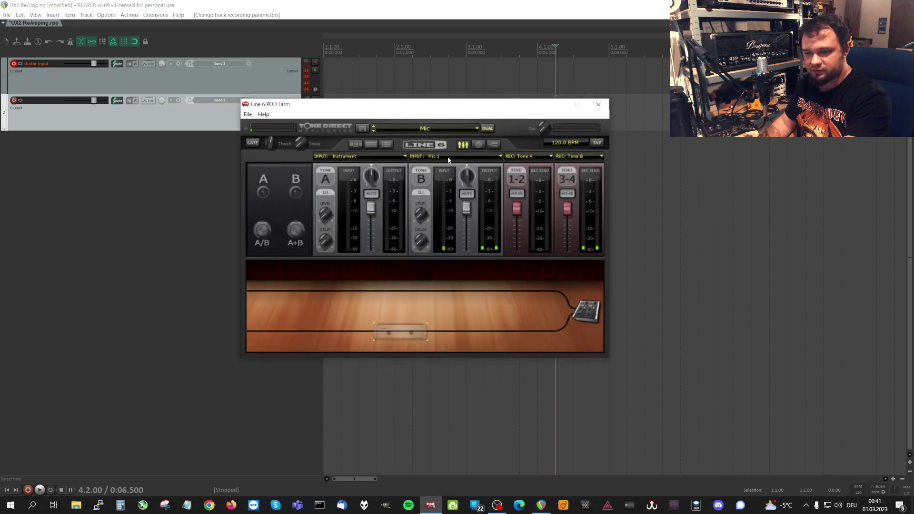
click(557, 103)
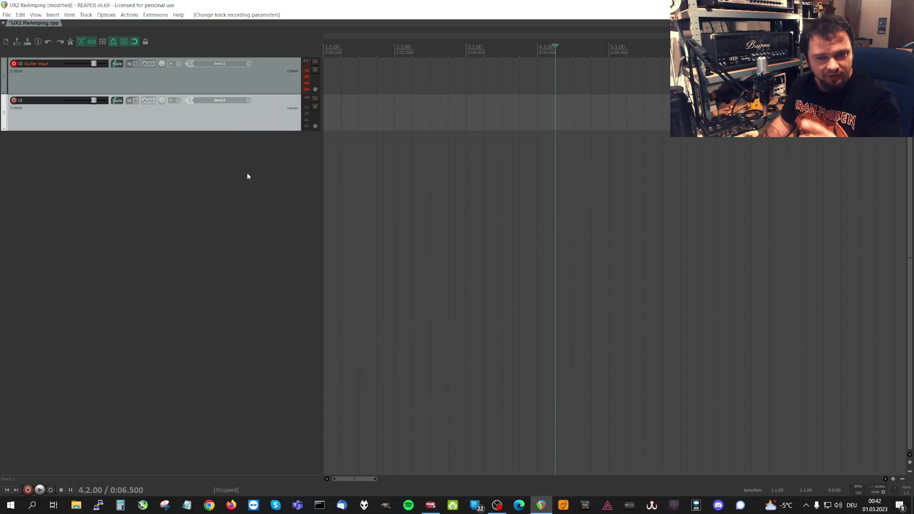
Step: Name the second track "ReAmping In" and pan it 100% left
double_click(42, 100)
text(ReAmping IN)
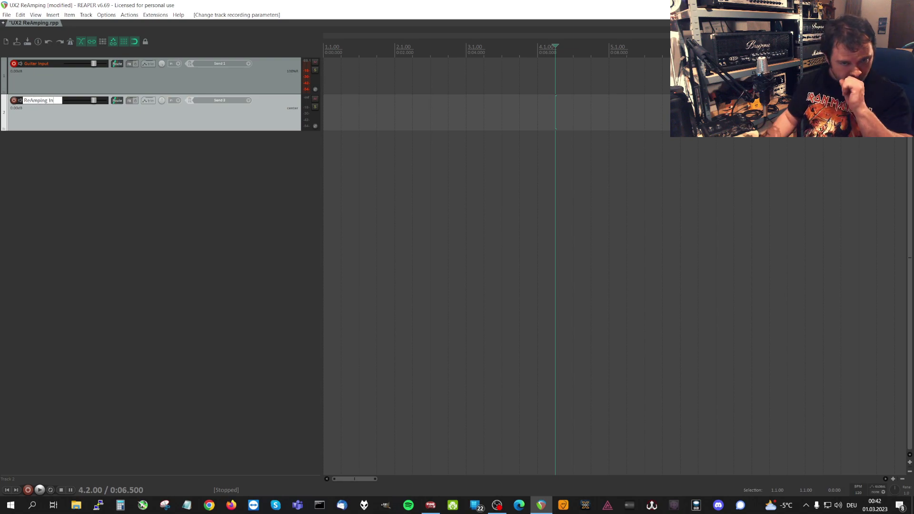
key(Return)
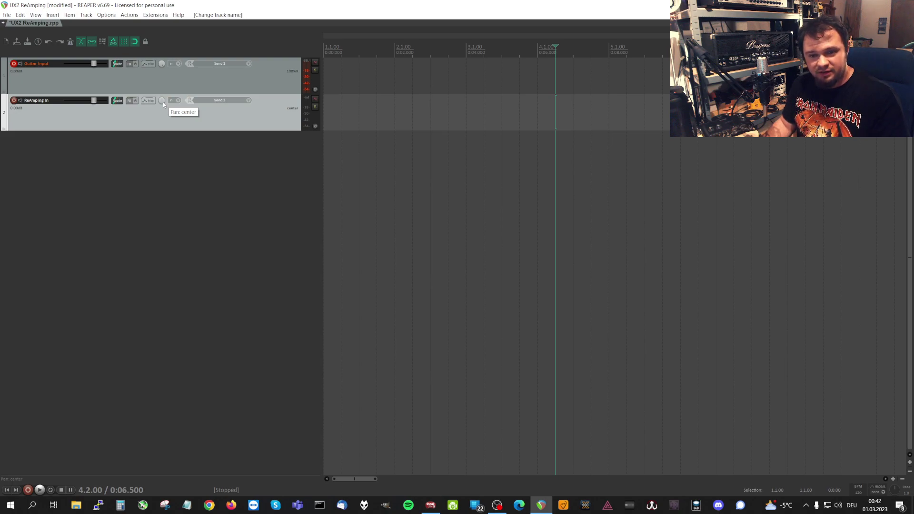
drag(163, 102, 162, 138)
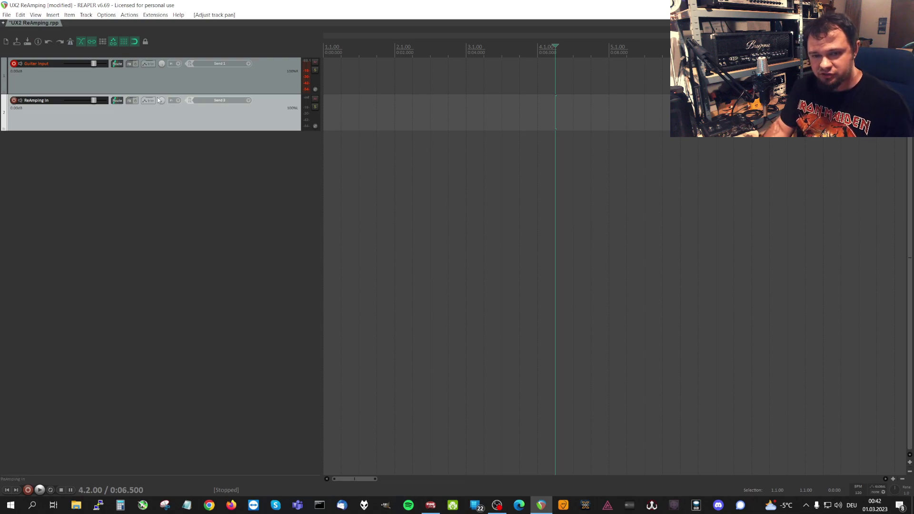
double_click(162, 101)
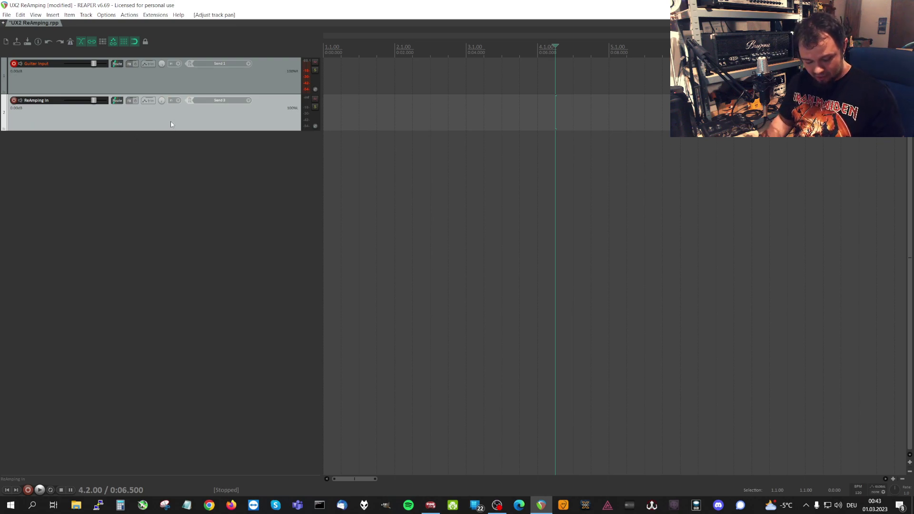
Step: Duplicate the ReAmping In track and set the copy to "Record: disable (input monitoring only)"
key(ctrl+v)
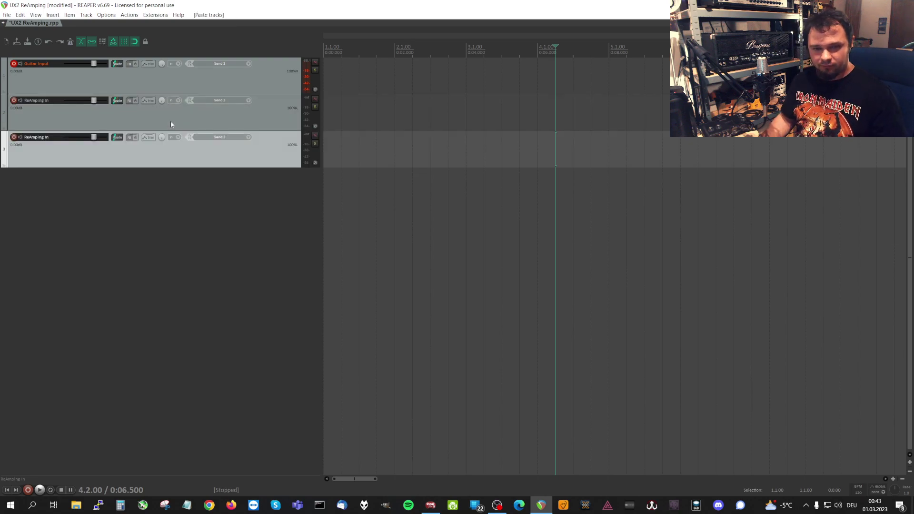
right_click(13, 139)
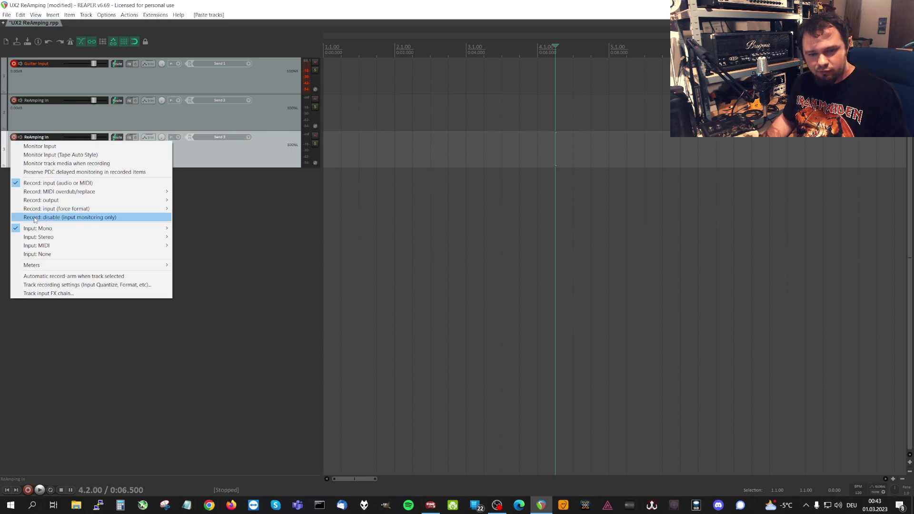
click(76, 217)
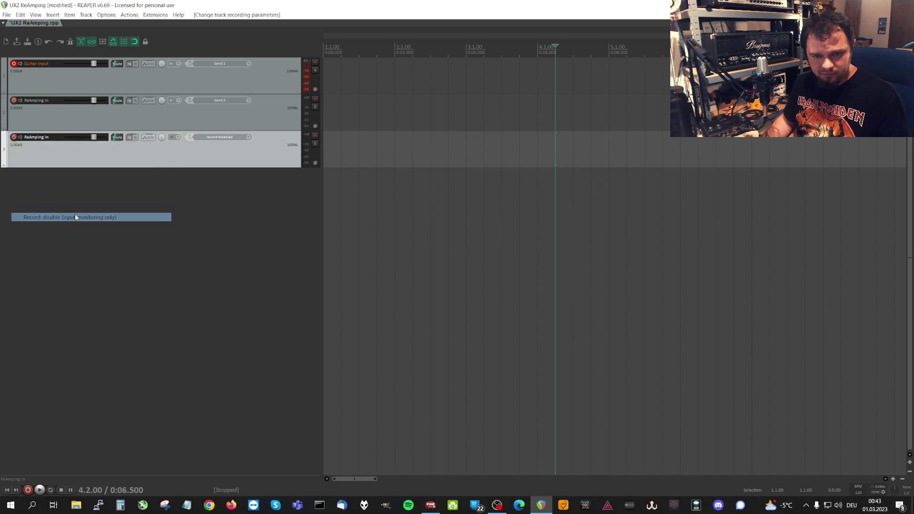
Step: Arm both ReAmping In tracks for recording and turn on record monitoring for Guitar Input and the record-disabled copy
click(14, 134)
click(13, 99)
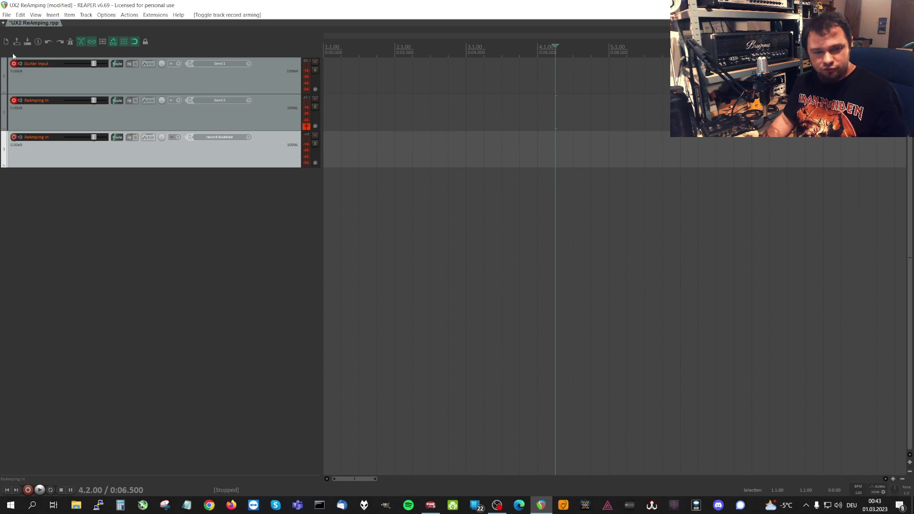
click(27, 85)
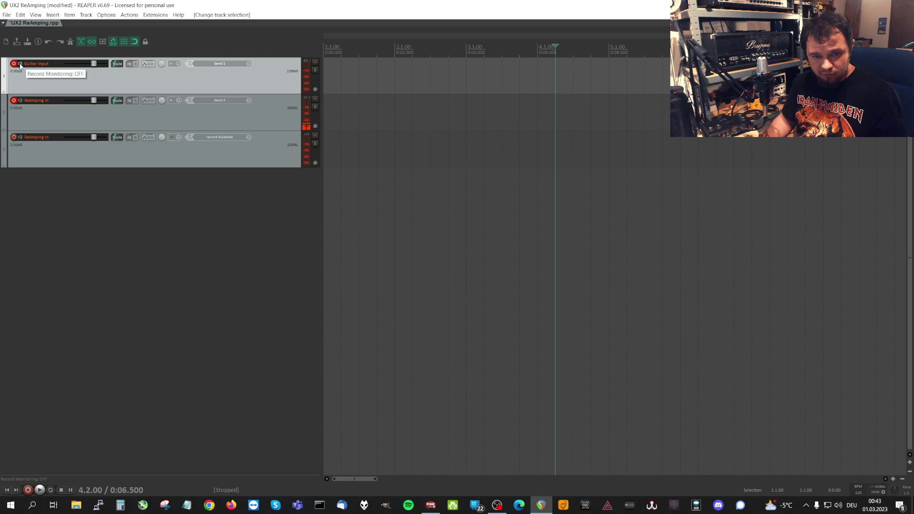
click(20, 66)
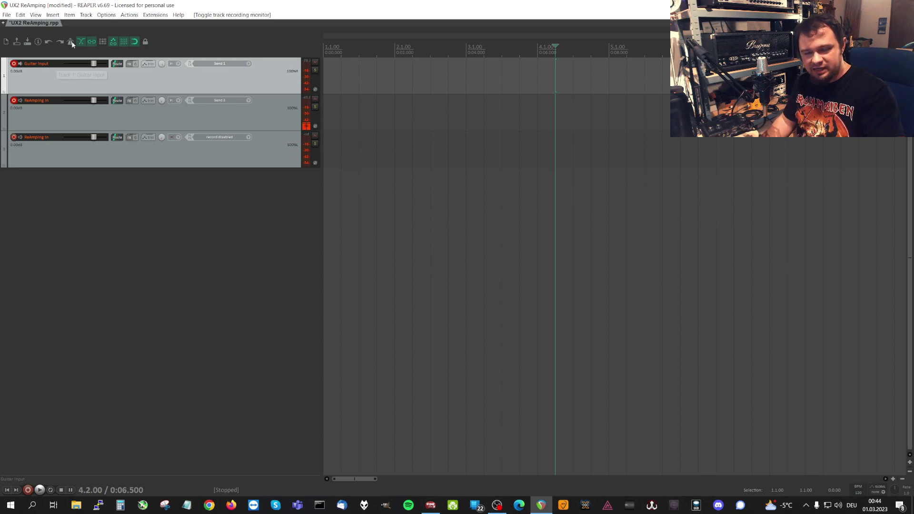
click(28, 161)
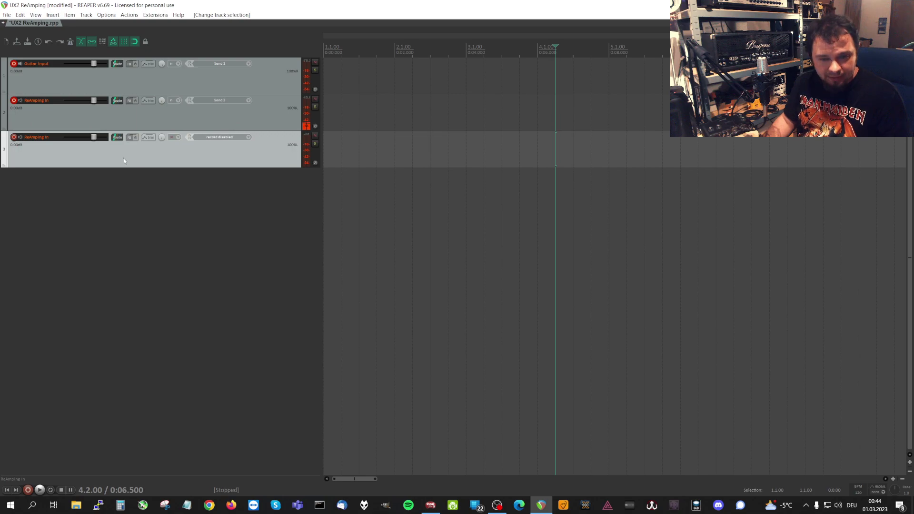
click(20, 137)
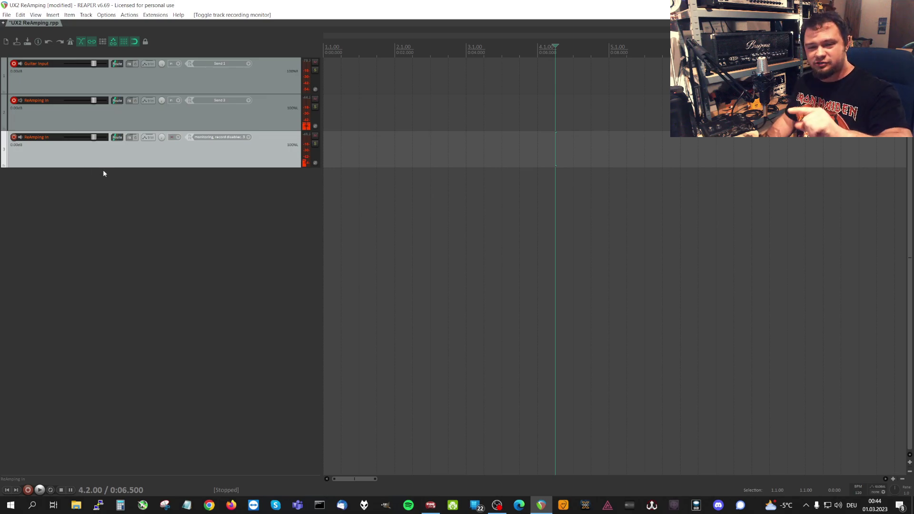
Step: Add the Ignite NadIR (STL Tones) VST3 plugin to the third track and move its window clear of the tracks
click(129, 137)
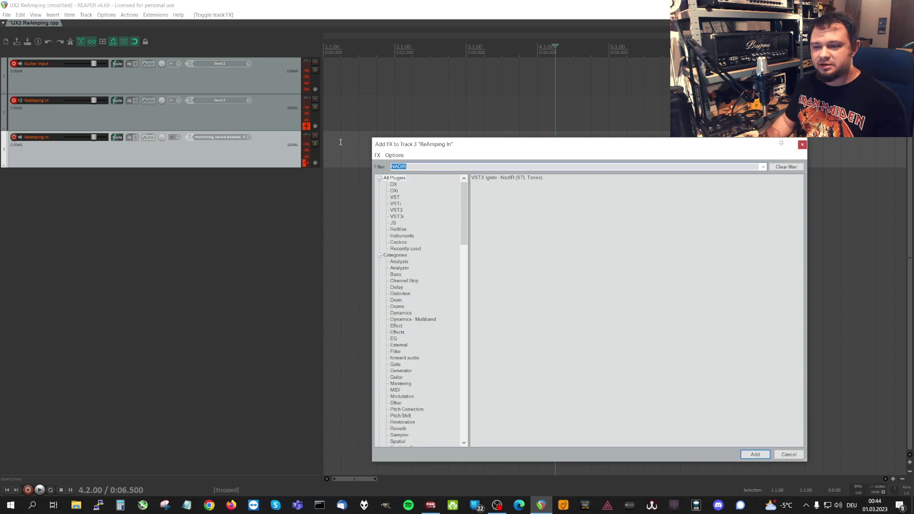
double_click(511, 178)
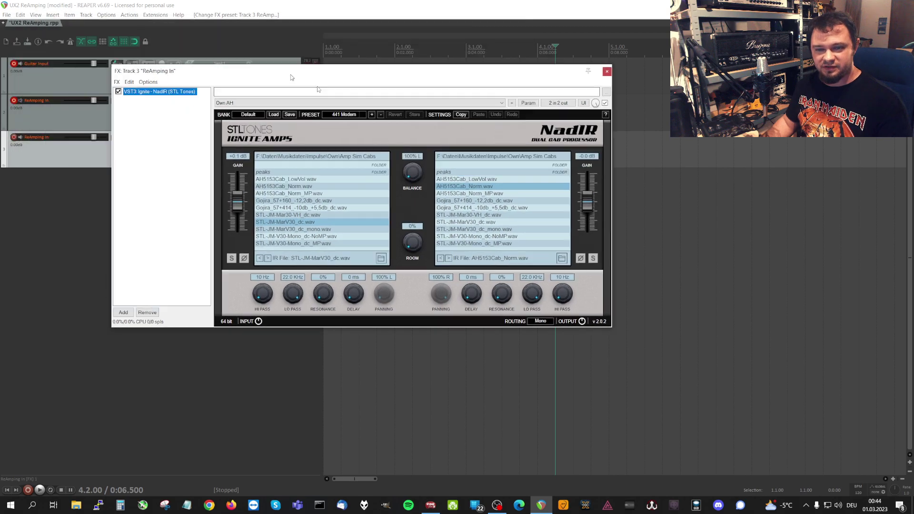
drag(291, 77, 532, 185)
Step: Return the edit cursor to the project start and select the second track, ReAmping In
click(364, 51)
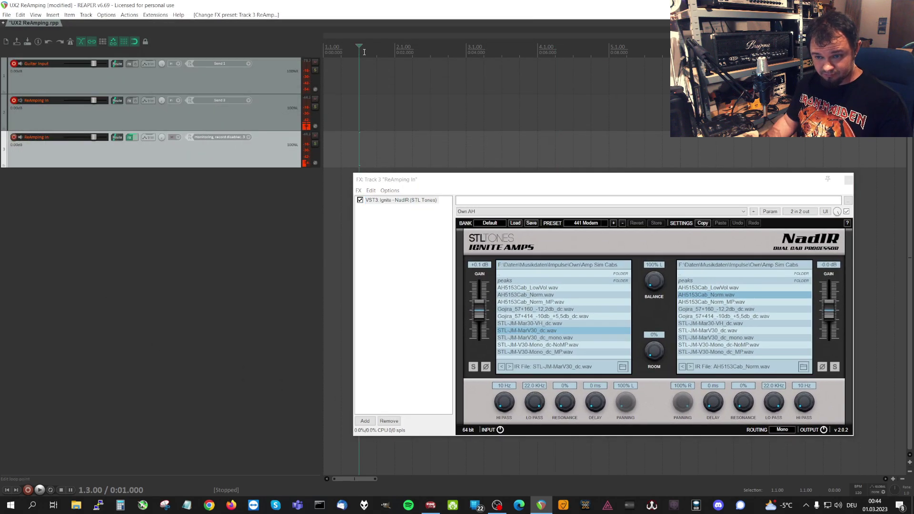
key(Home)
click(256, 115)
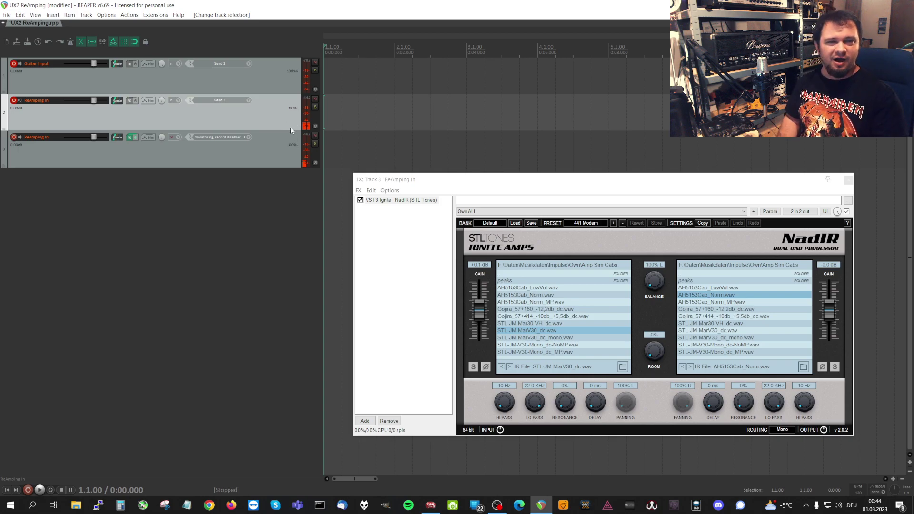
Step: Disarm the Guitar Input track and the record-disabled ReAmping In copy, keeping the second track selected
click(271, 150)
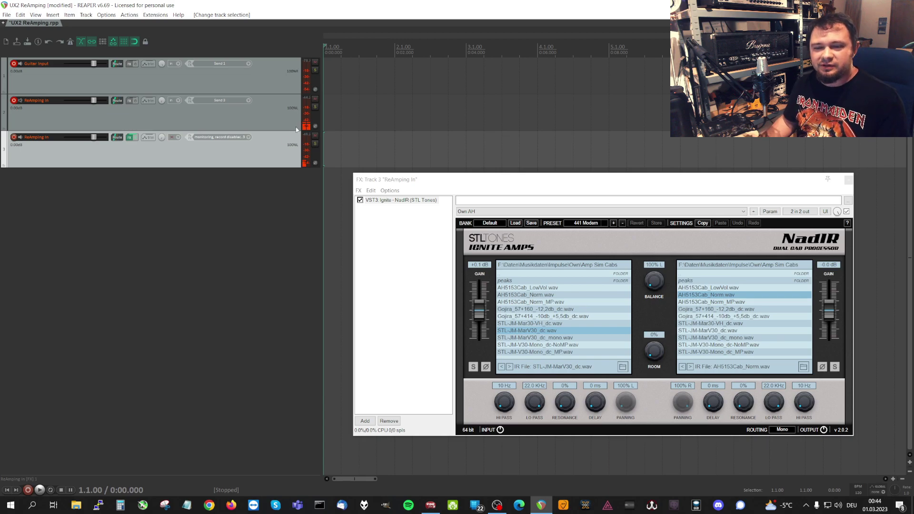
click(273, 119)
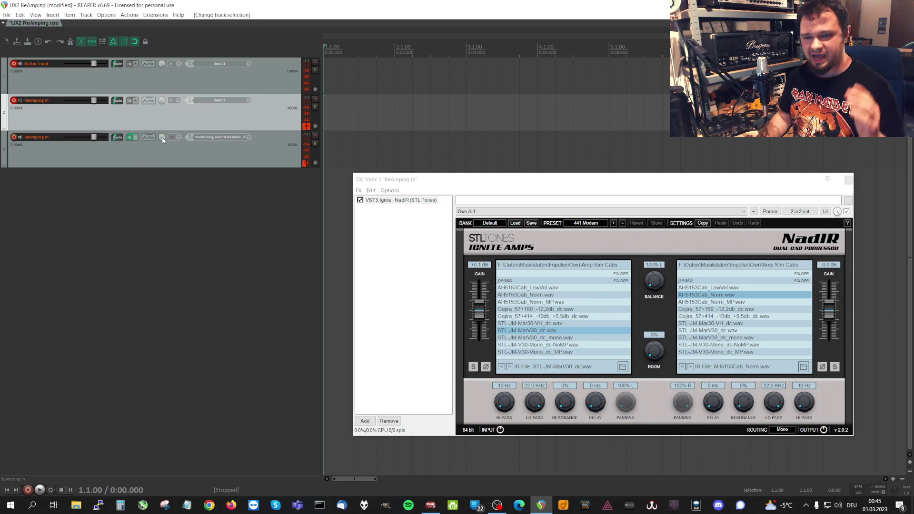
click(13, 64)
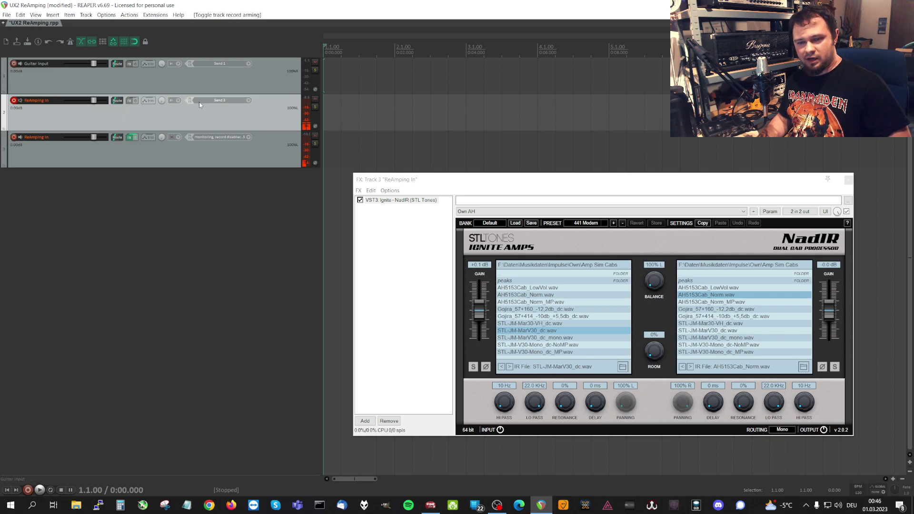
click(12, 138)
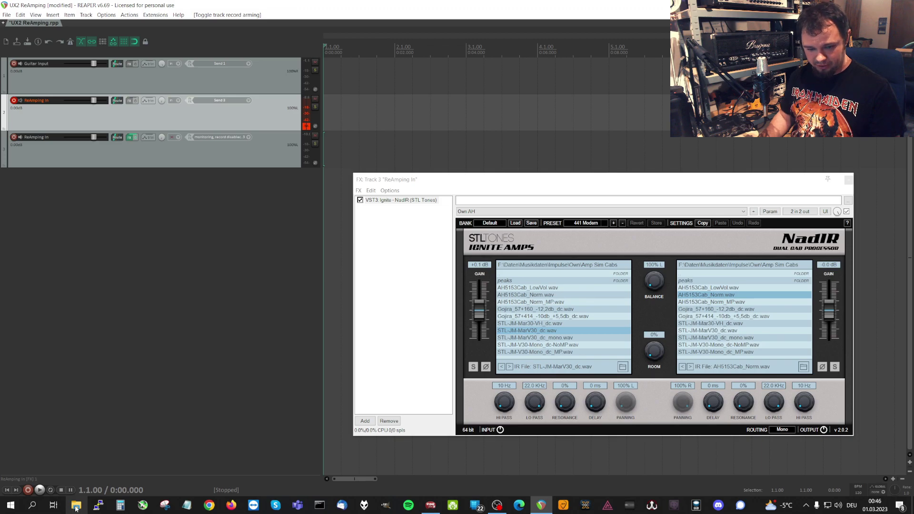
Step: Import v1_1_1.wav from the Mixes folder onto the Guitar Input track at the project start
right_click(76, 506)
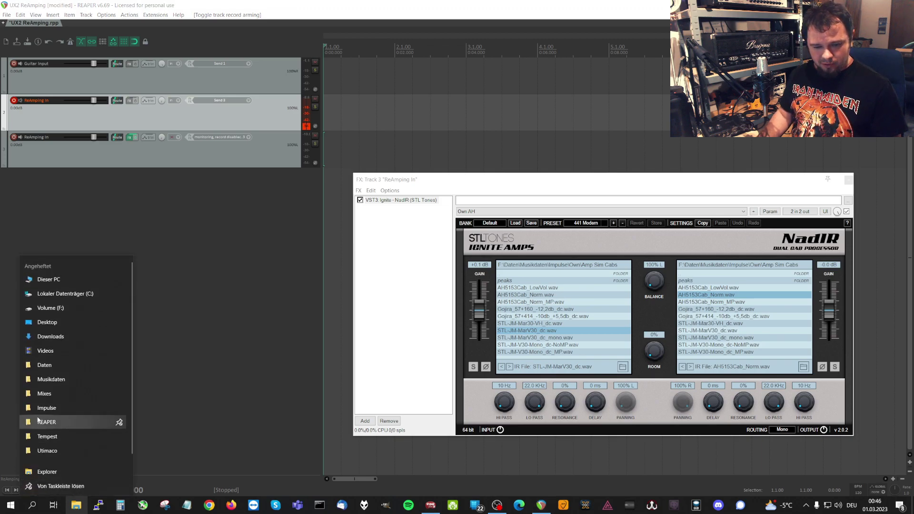
click(45, 394)
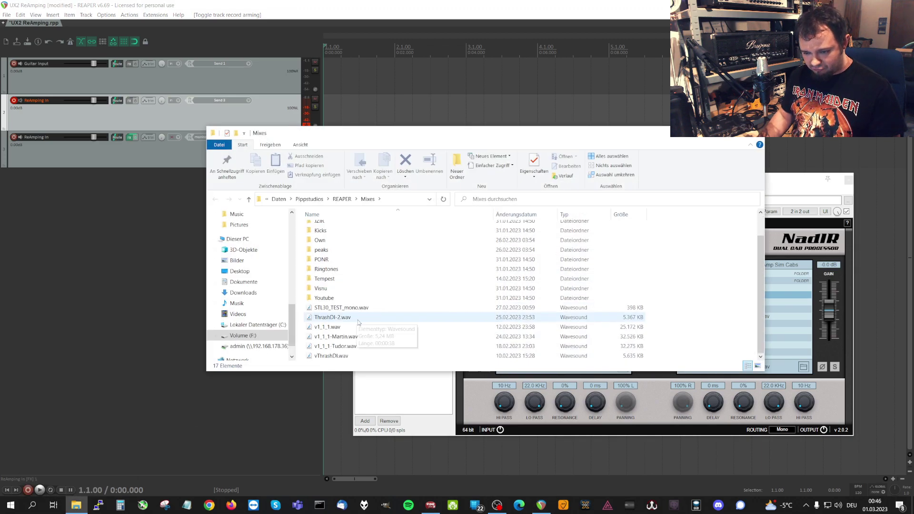
click(333, 328)
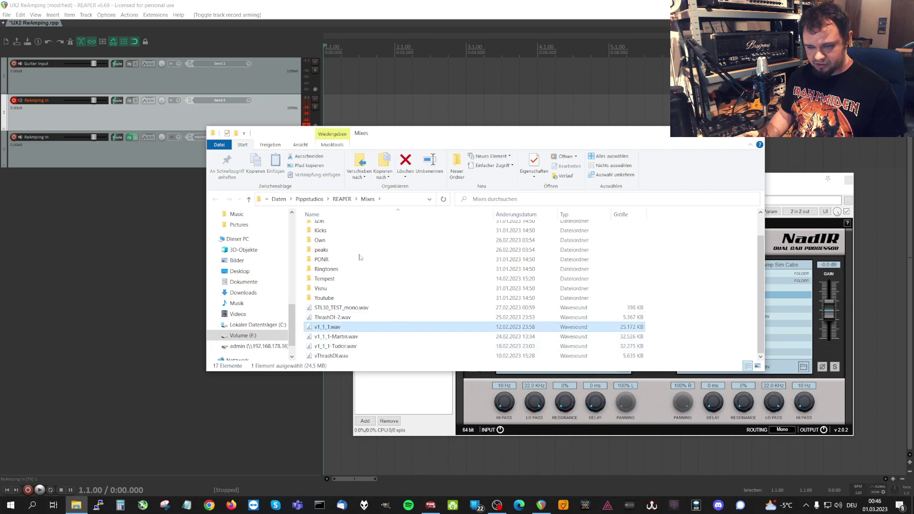
drag(379, 138, 492, 189)
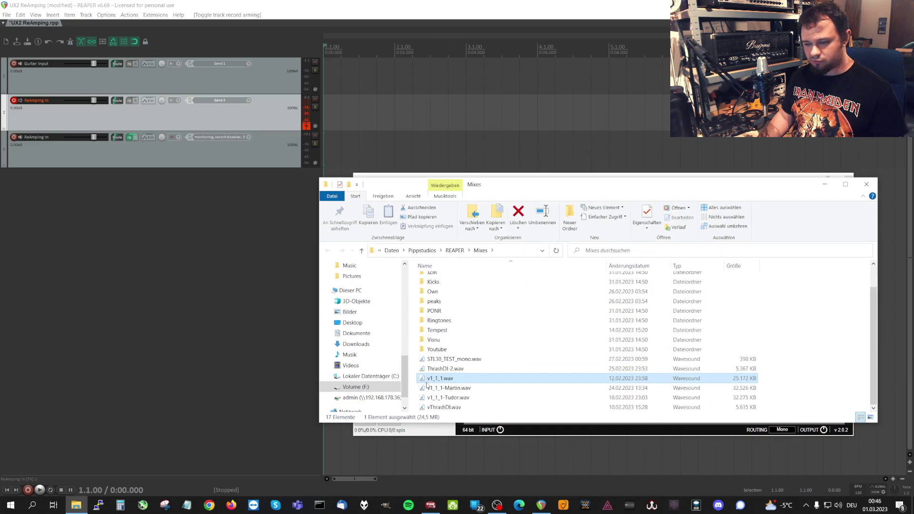
drag(423, 247, 333, 76)
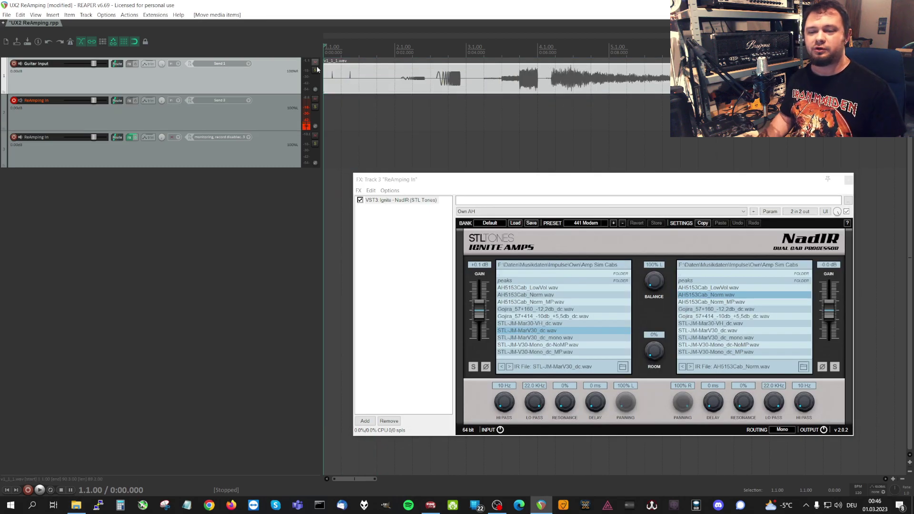
Step: Record a short test take of the return signal on the second track, ReAmping In
click(276, 106)
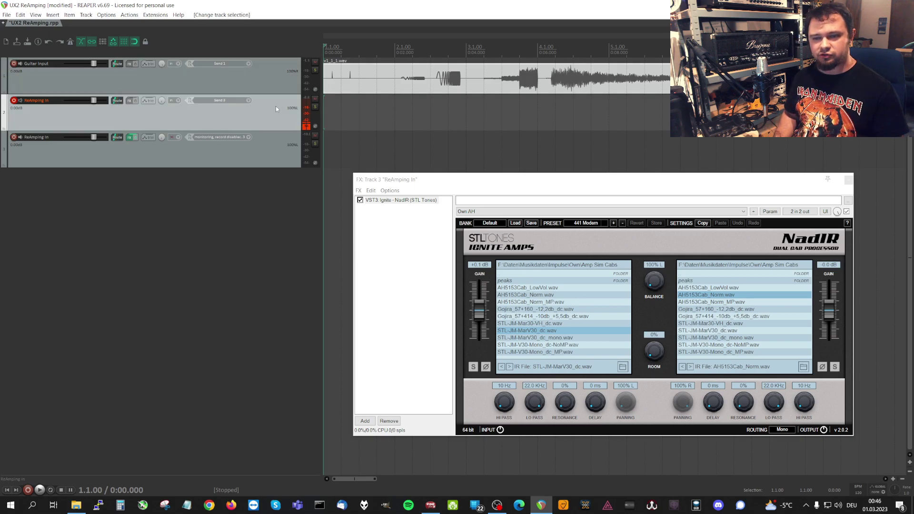
key(ctrl+r)
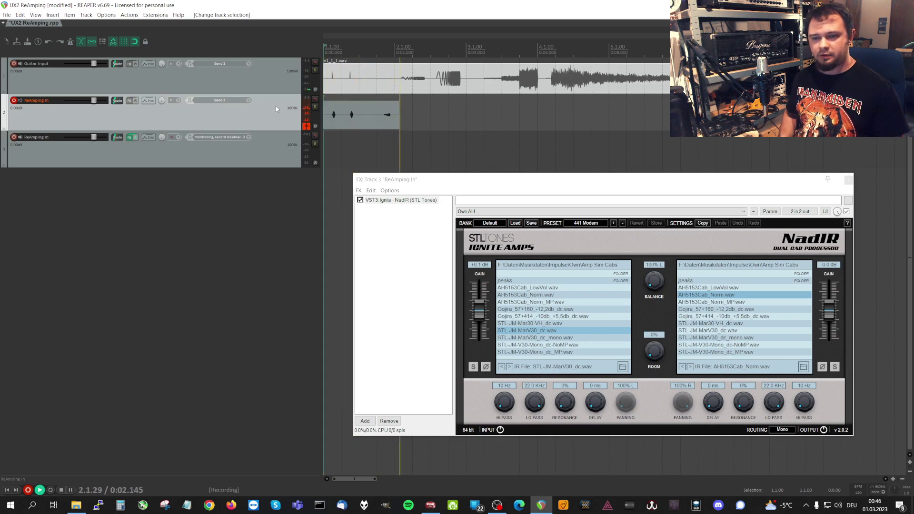
key(space)
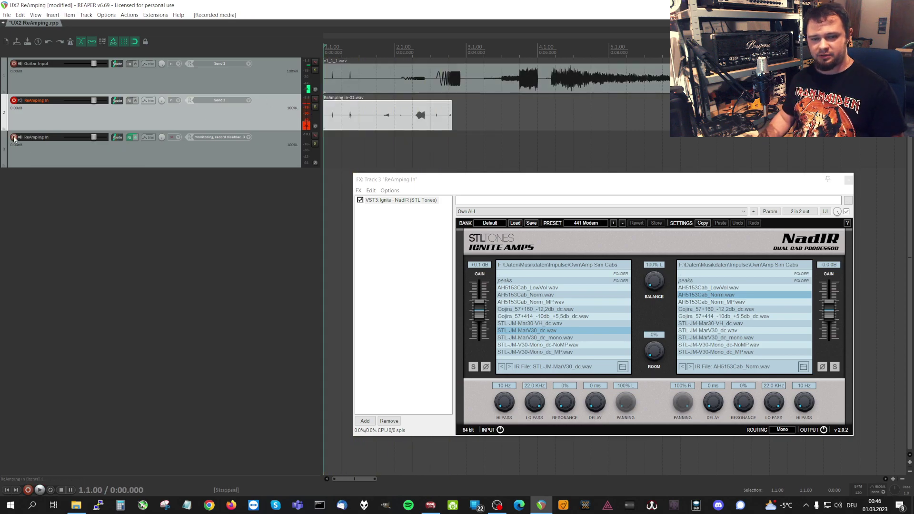
Step: Re-arm the third track, delete the test take from the second track and return to the project start
click(14, 137)
click(365, 116)
key(Delete)
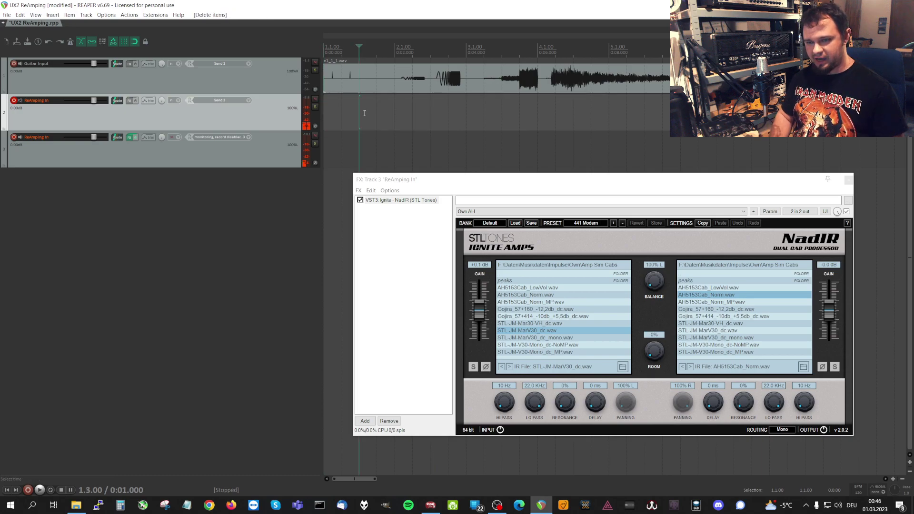
key(Home)
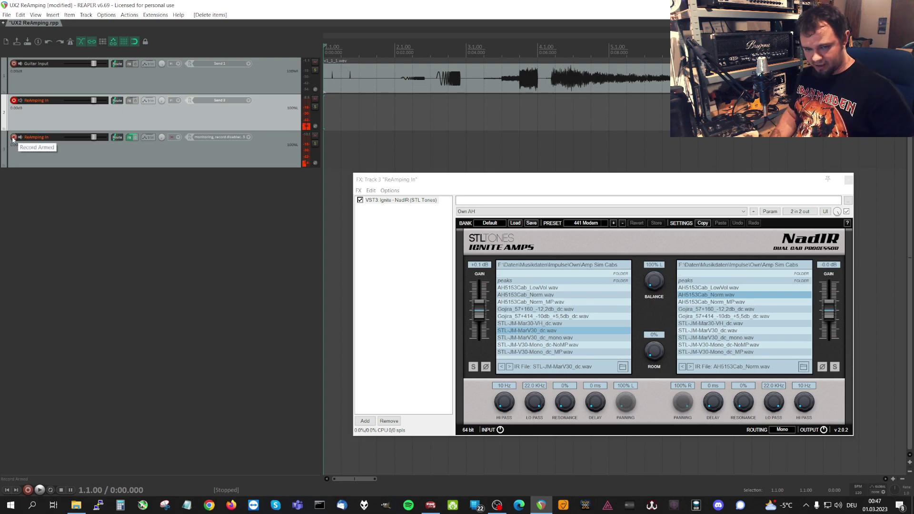
Step: Bypass the third track's FX and record about 52 seconds of re-amped guitar on the second track, disarming the third track during the take
click(135, 138)
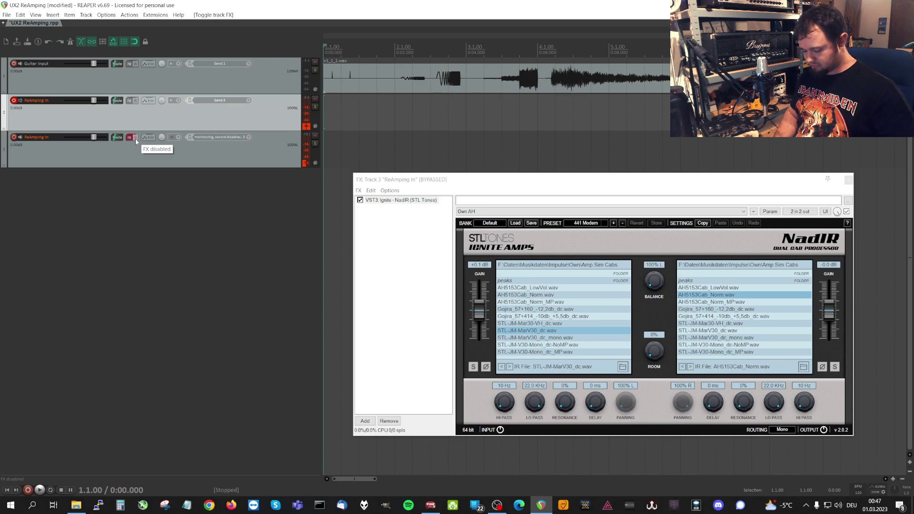
key(ctrl+r)
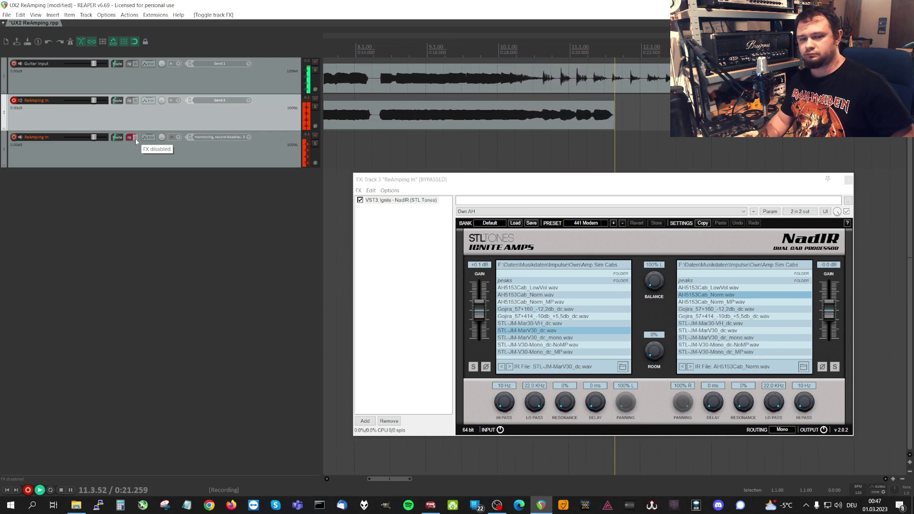
click(13, 137)
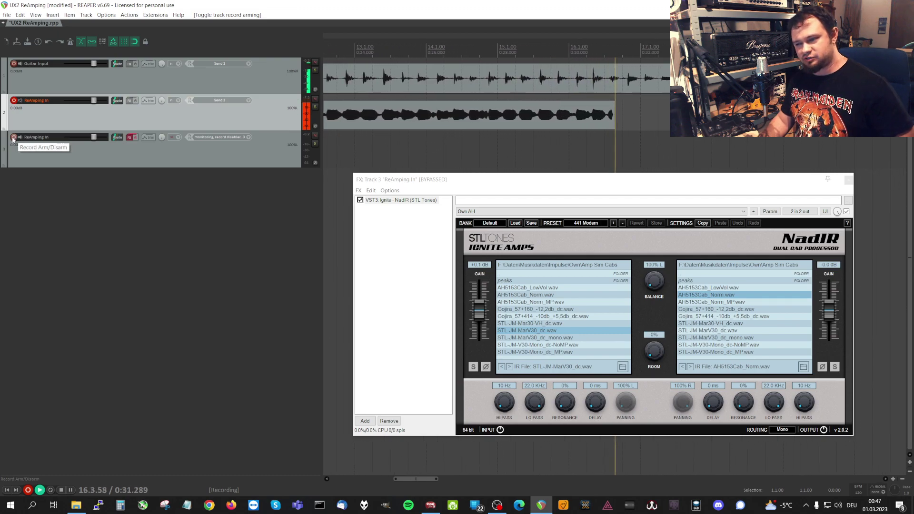
click(13, 138)
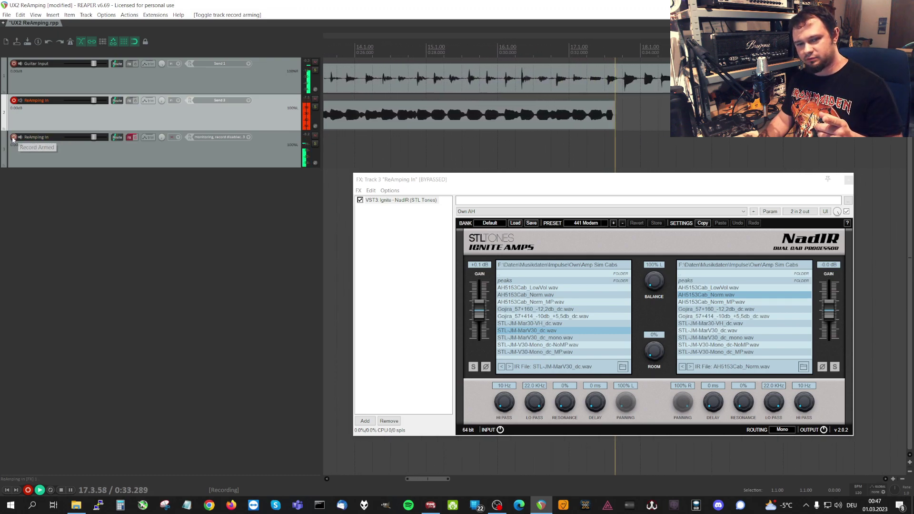
click(13, 137)
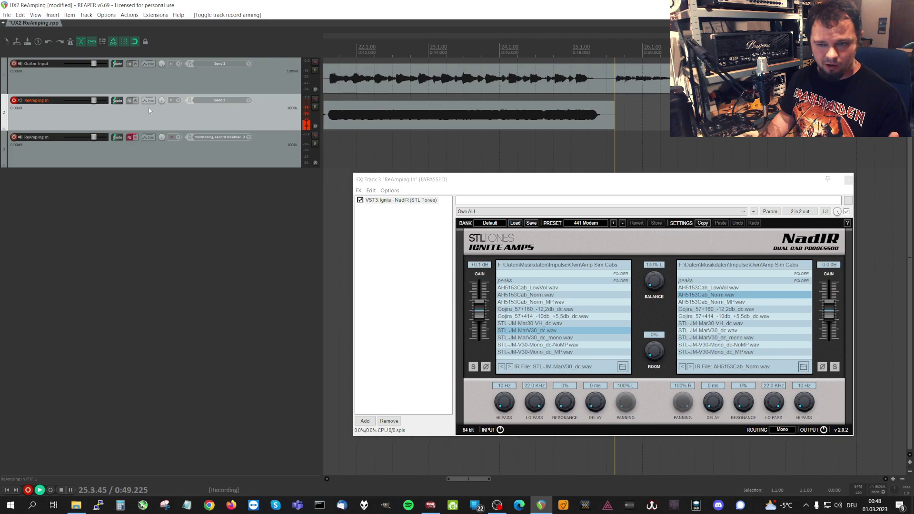
scroll(402, 76, down, 5)
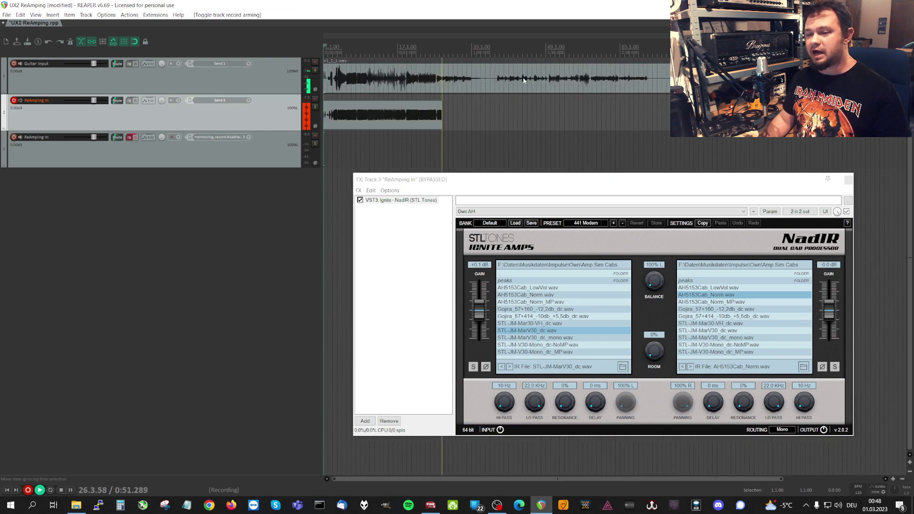
key(space)
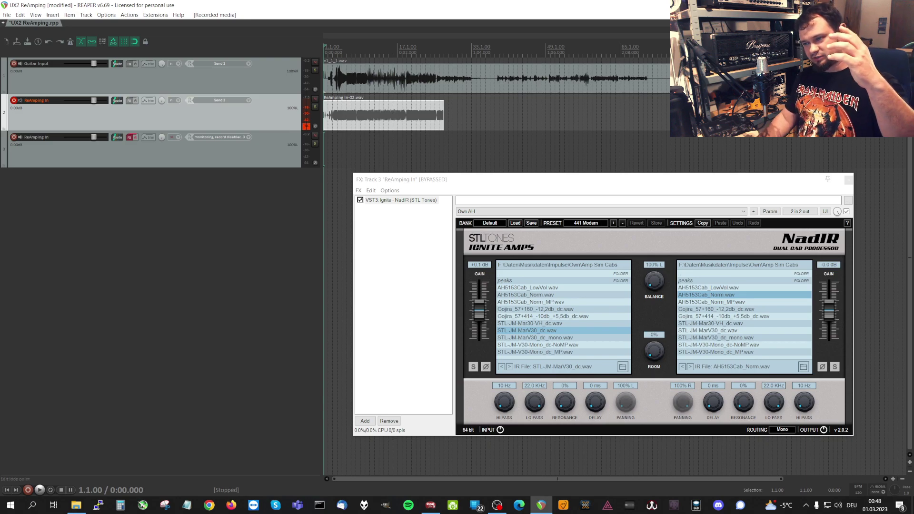
Step: Solo and unsolo the second track, and arm Guitar Input and the third track for recording
click(315, 106)
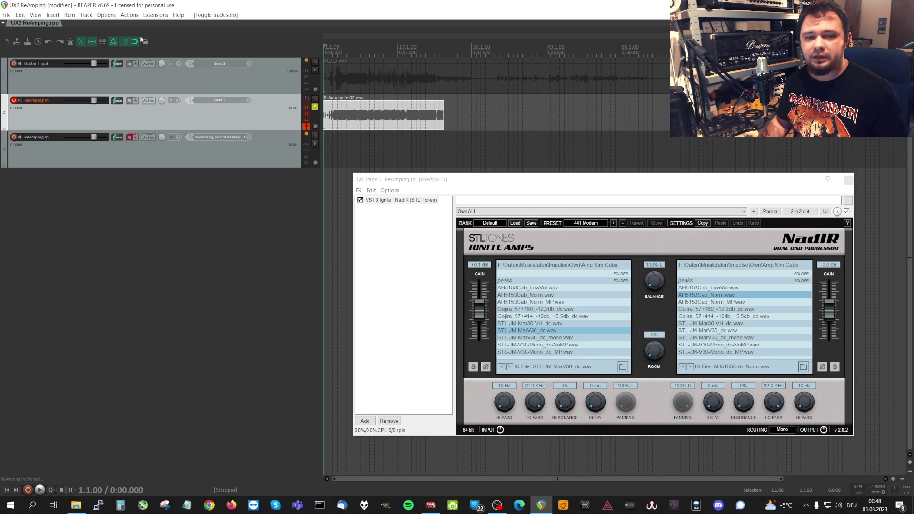
click(14, 64)
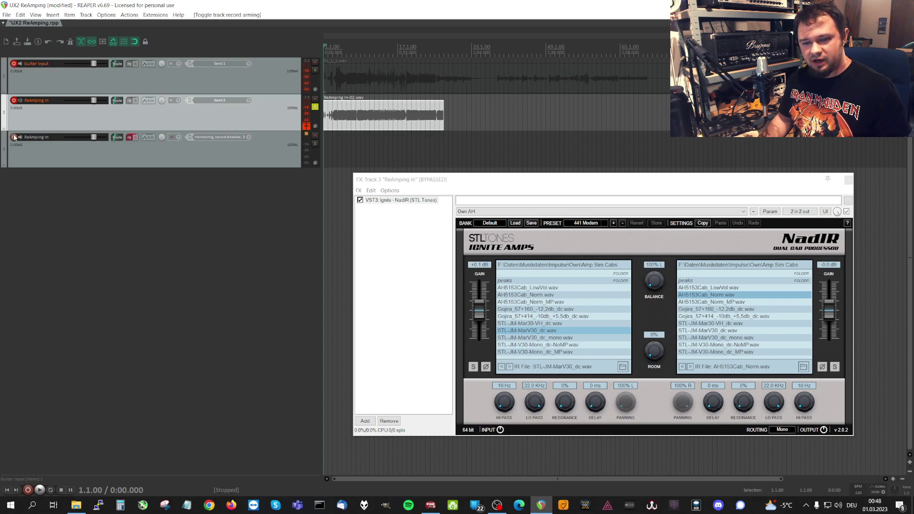
click(315, 106)
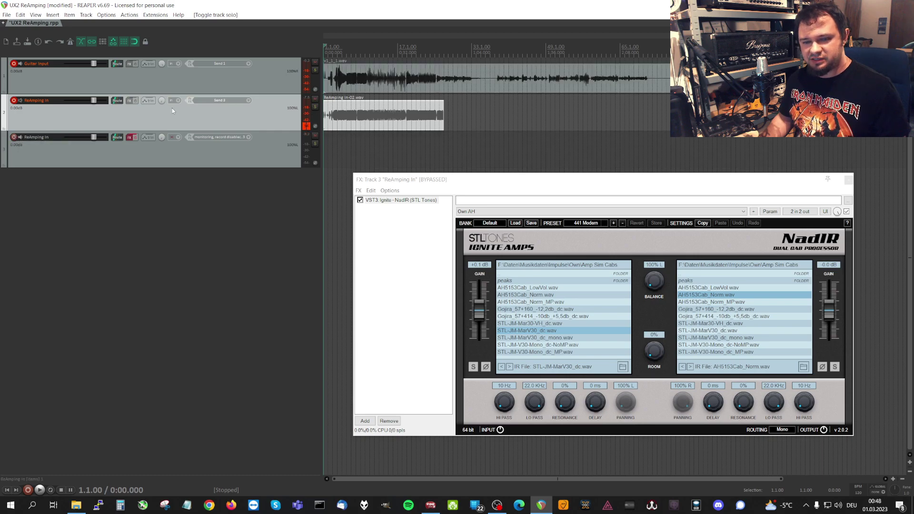
click(14, 137)
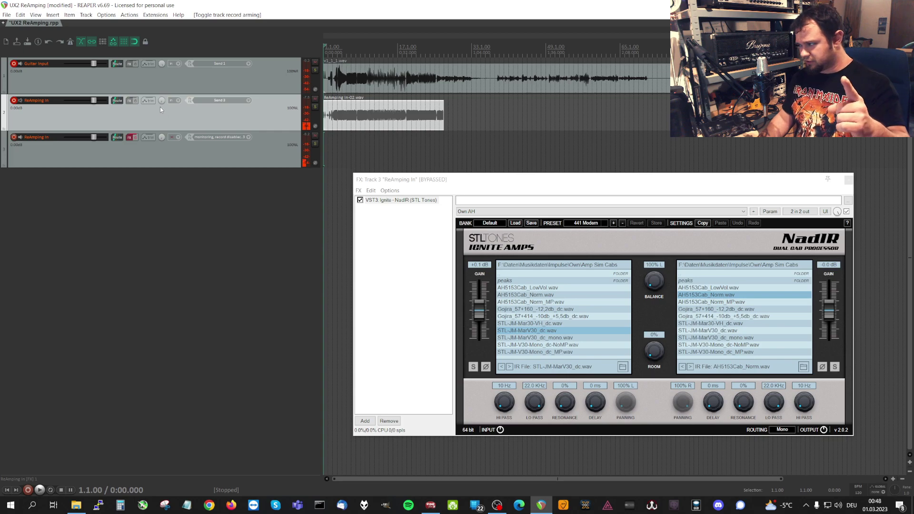
Step: Try shifting the third track's pan to 97% left and restore it to 100% left
mouse_move(162, 104)
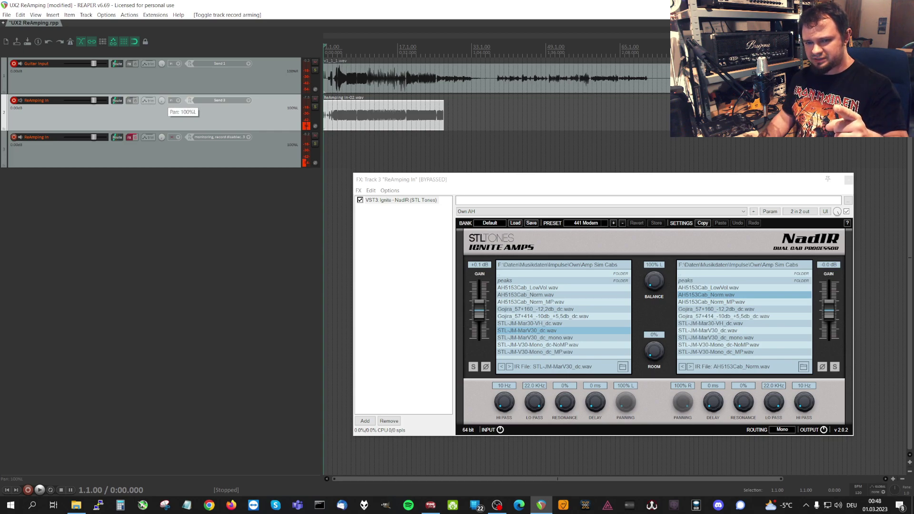
drag(162, 101, 162, 139)
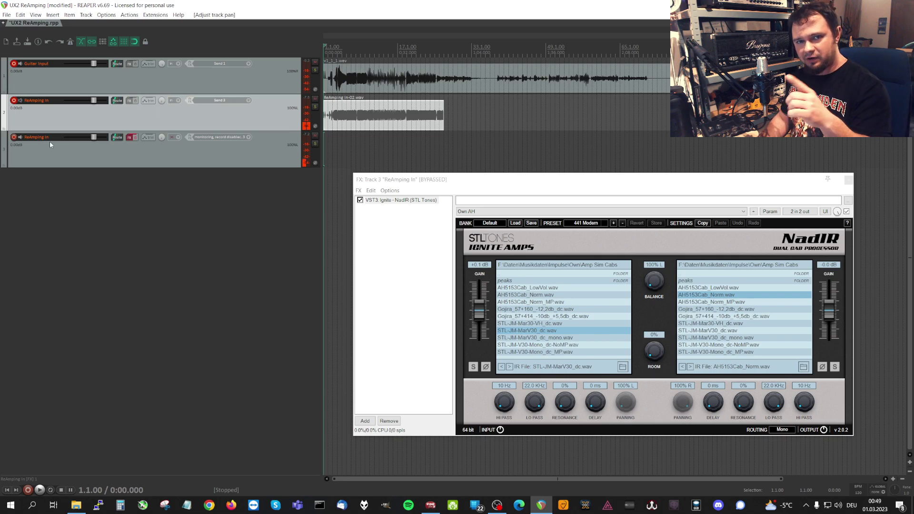
mouse_move(162, 138)
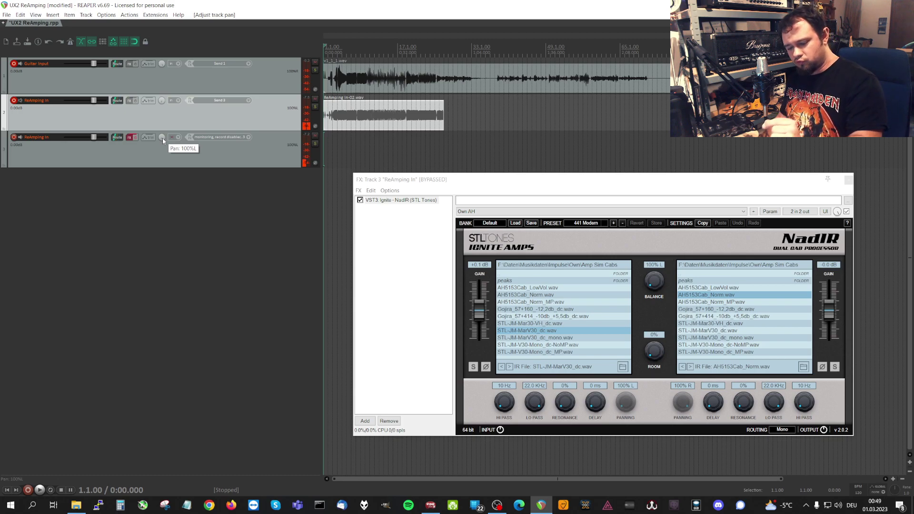
scroll(162, 138, up, 3)
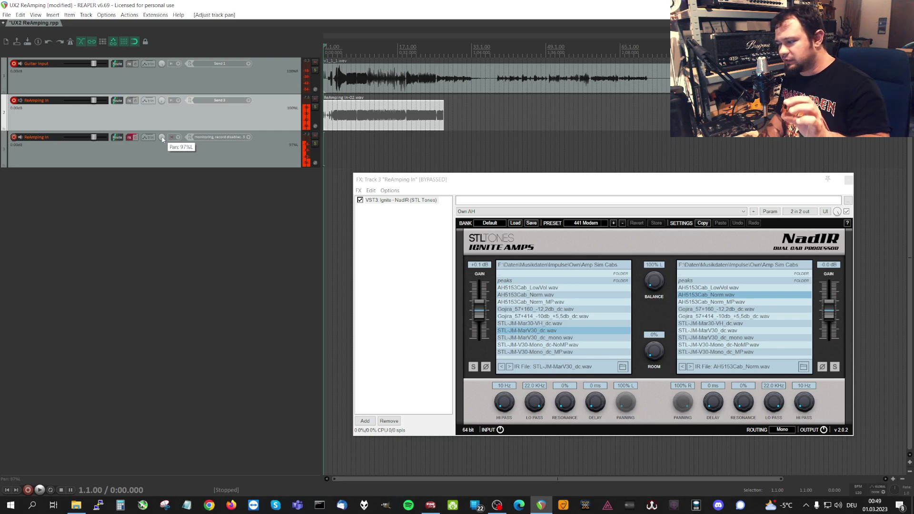
scroll(161, 139, down, 3)
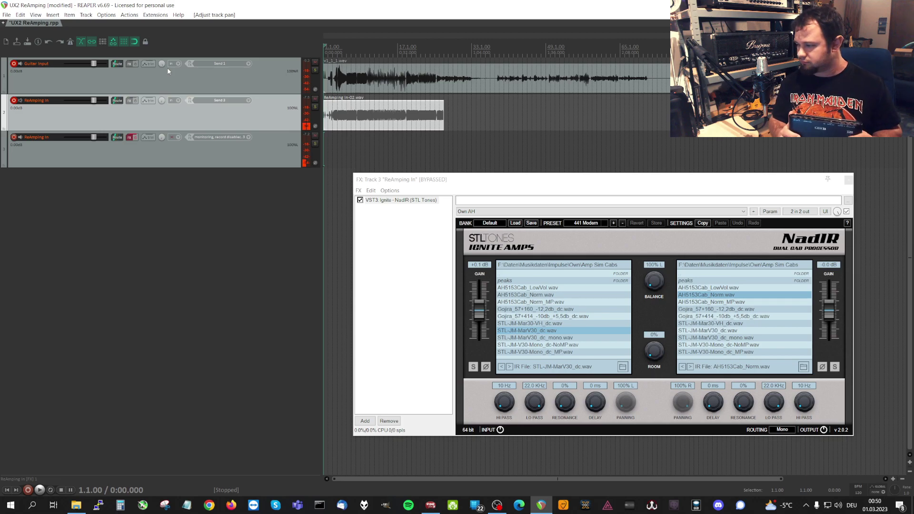
Step: Disarm the third track, the record-disabled ReAmping In copy
click(13, 137)
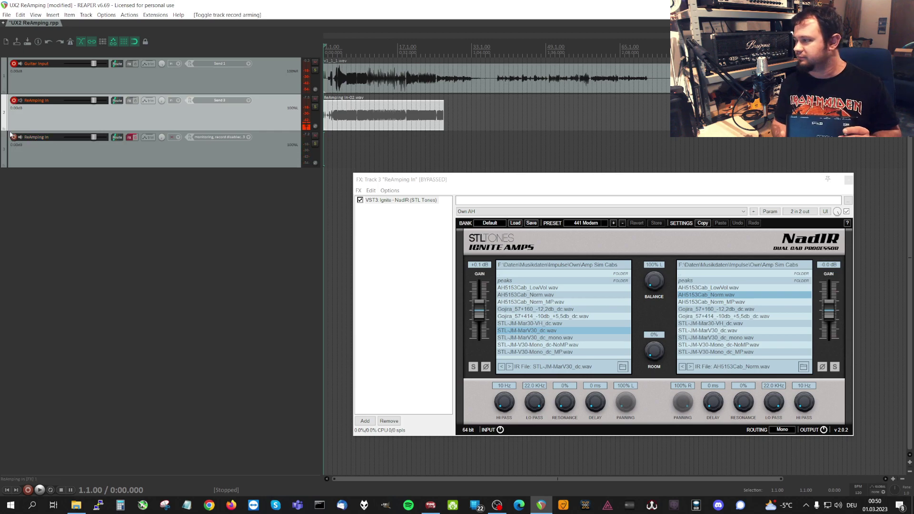